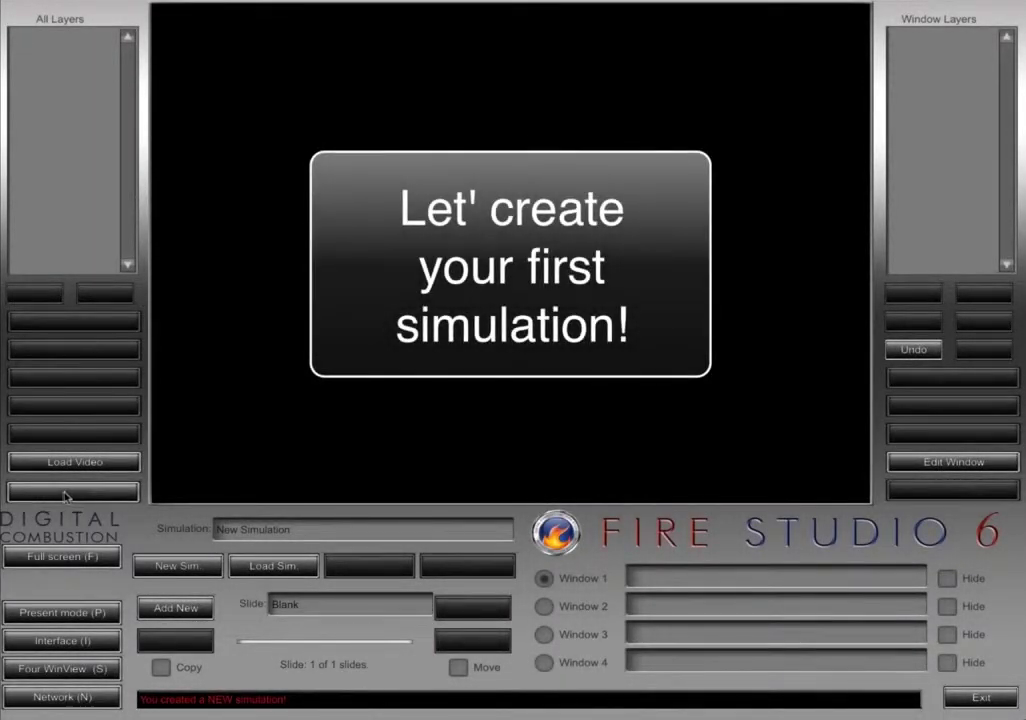
Add 2 Story.jpg from the Backgrounds library as the simulation's background layer.
left_click(70, 491)
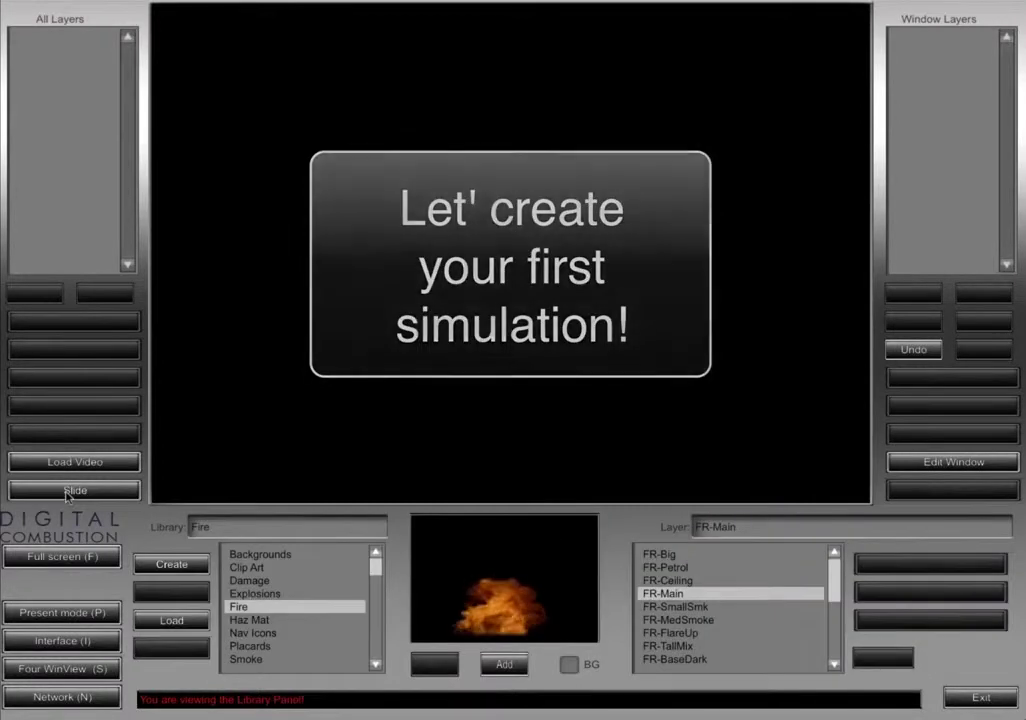
left_click(264, 555)
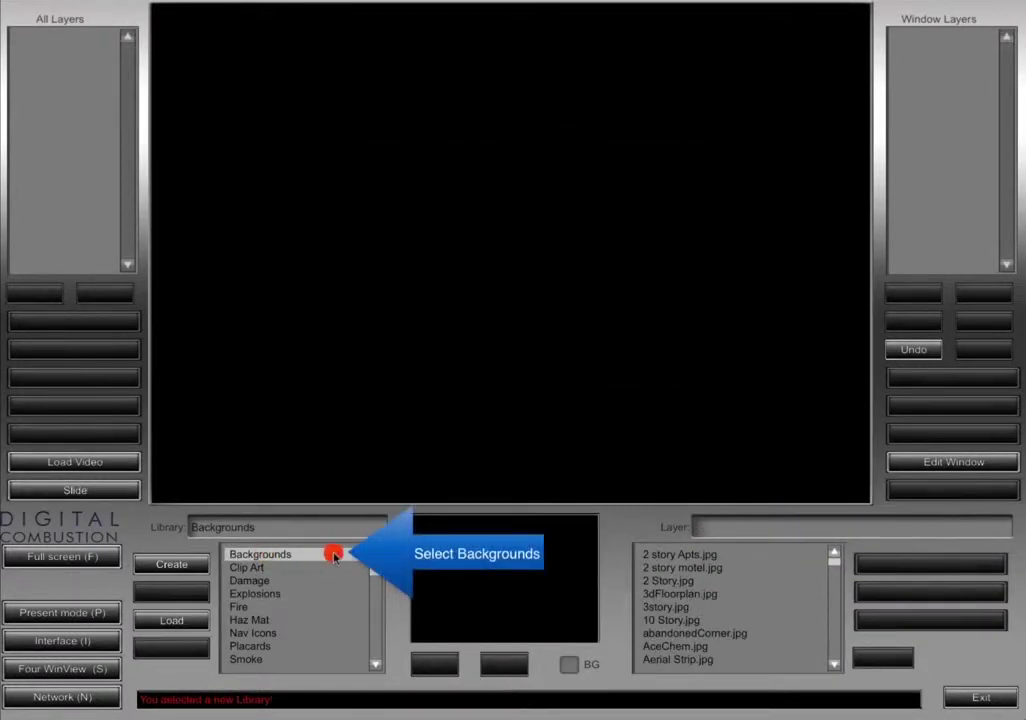
left_click(667, 581)
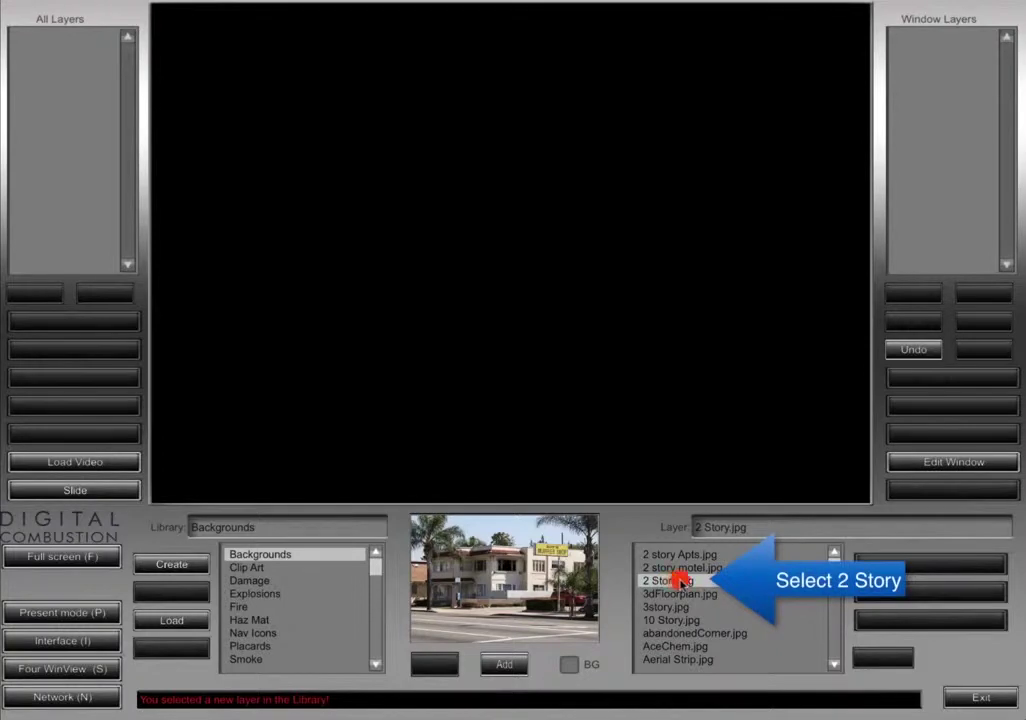
left_click(505, 669)
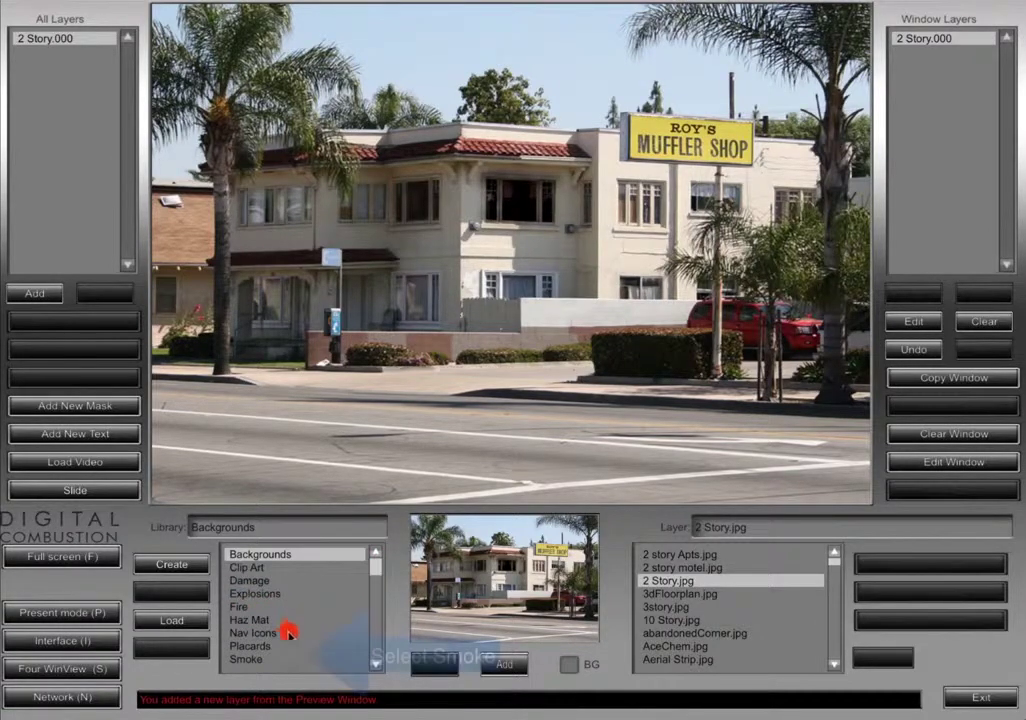
Add the SM-Main smoke from the Smoke library and drag it onto the upper window.
left_click(245, 659)
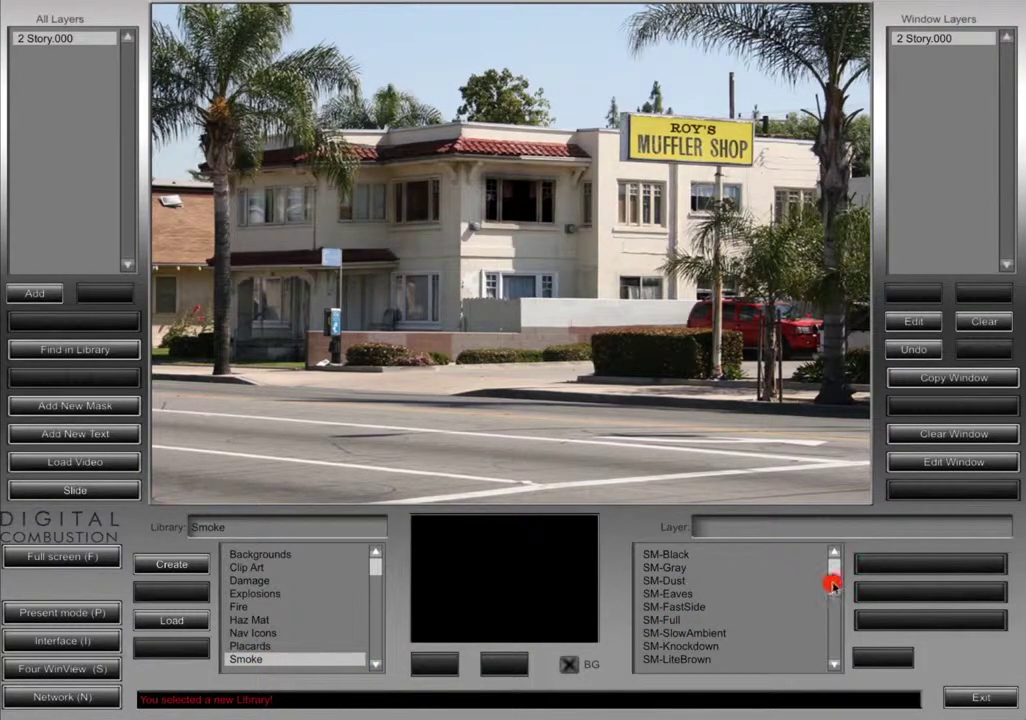
left_click_drag(833, 585, 838, 606)
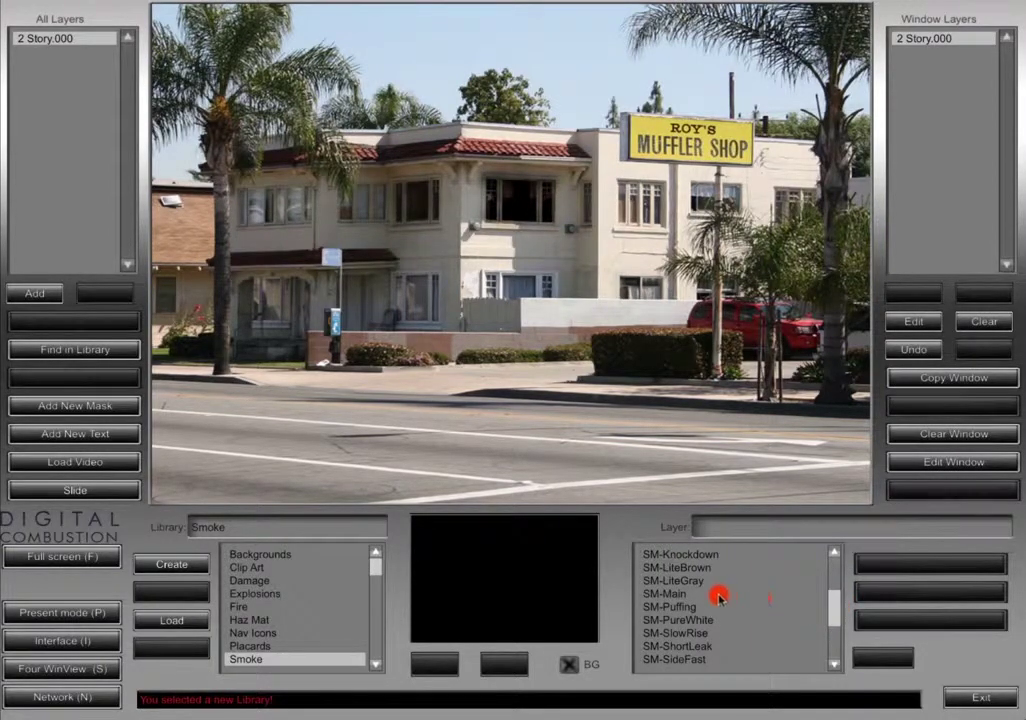
left_click(677, 595)
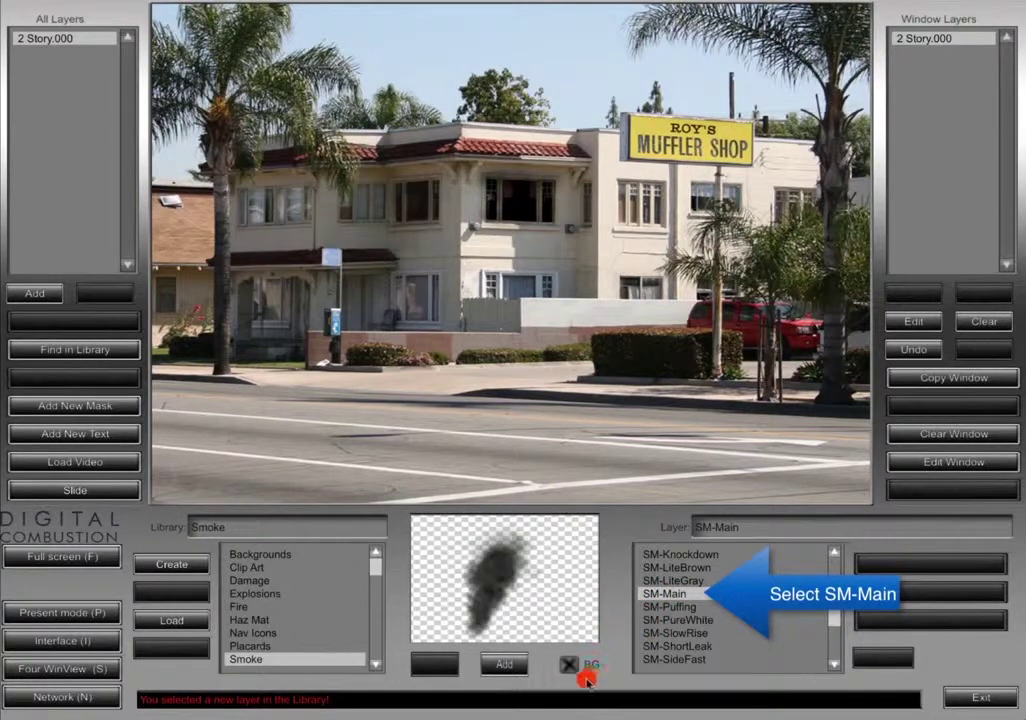
left_click(498, 663)
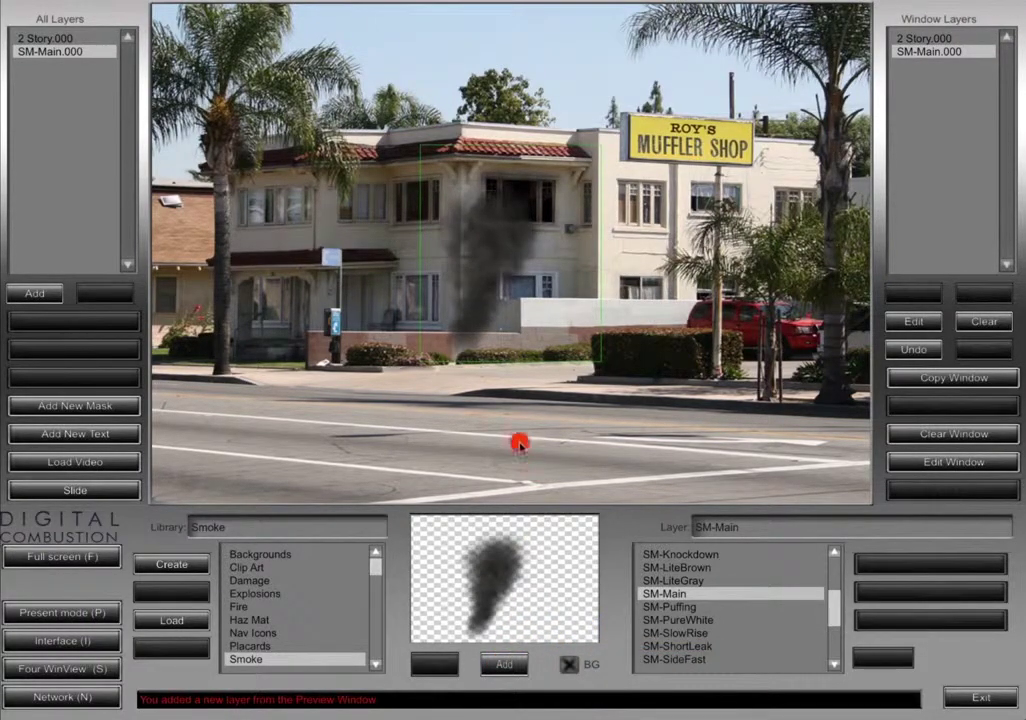
left_click_drag(484, 326, 536, 176)
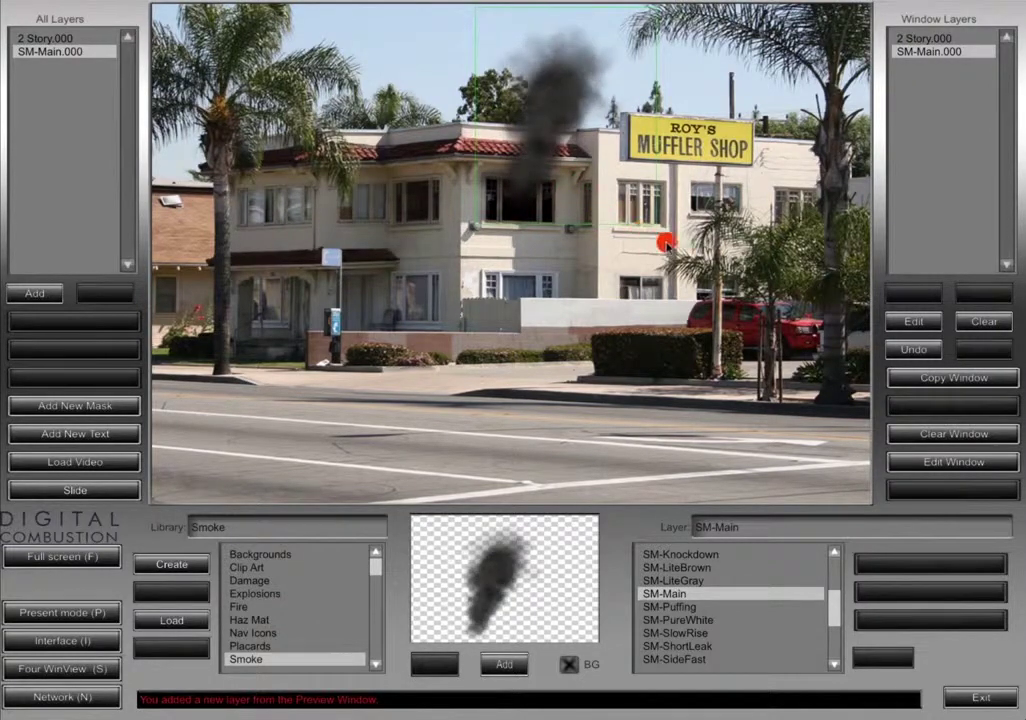
Scale the SM-Main.000 smoke to 213 and place it at X 660, Y 747, rotation 0.
left_click(918, 324)
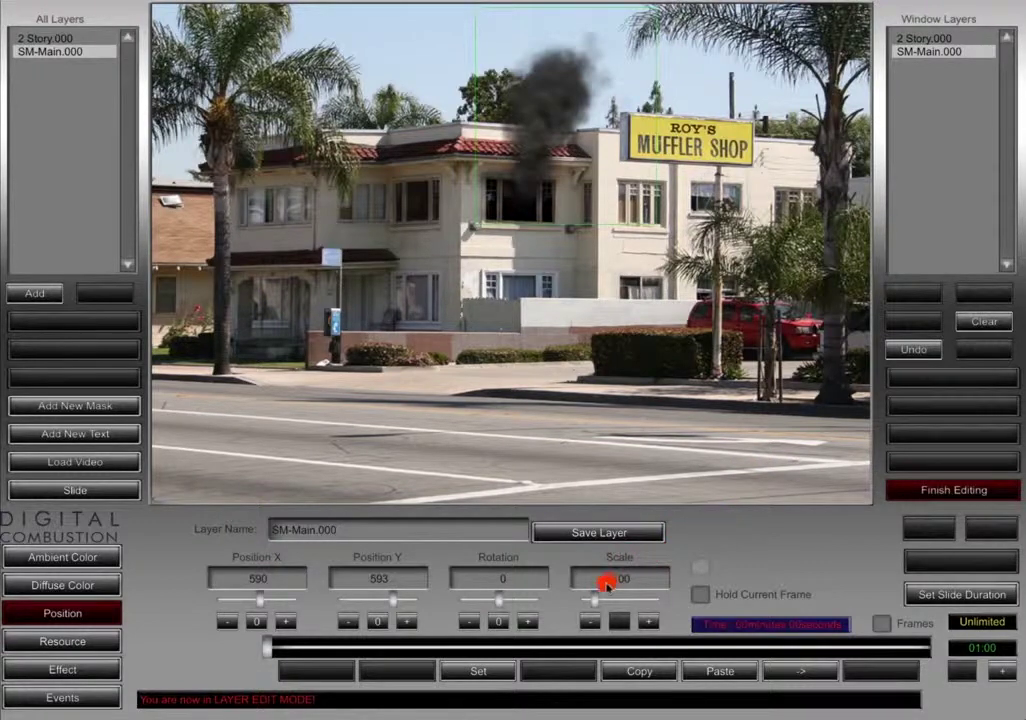
left_click_drag(594, 599, 613, 601)
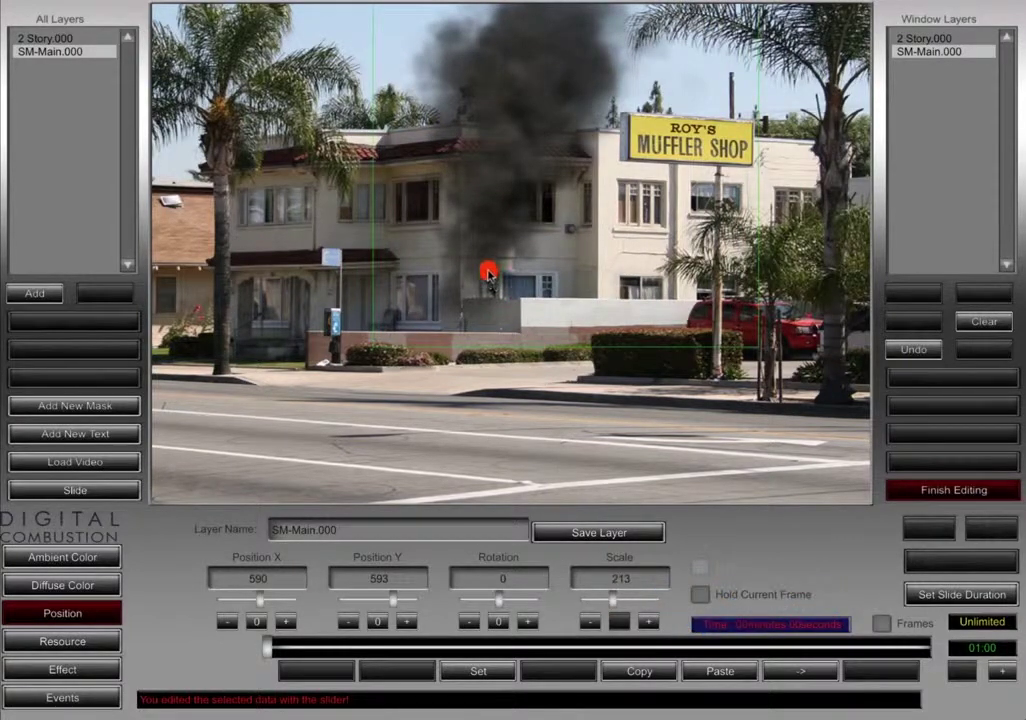
left_click_drag(486, 270, 537, 178)
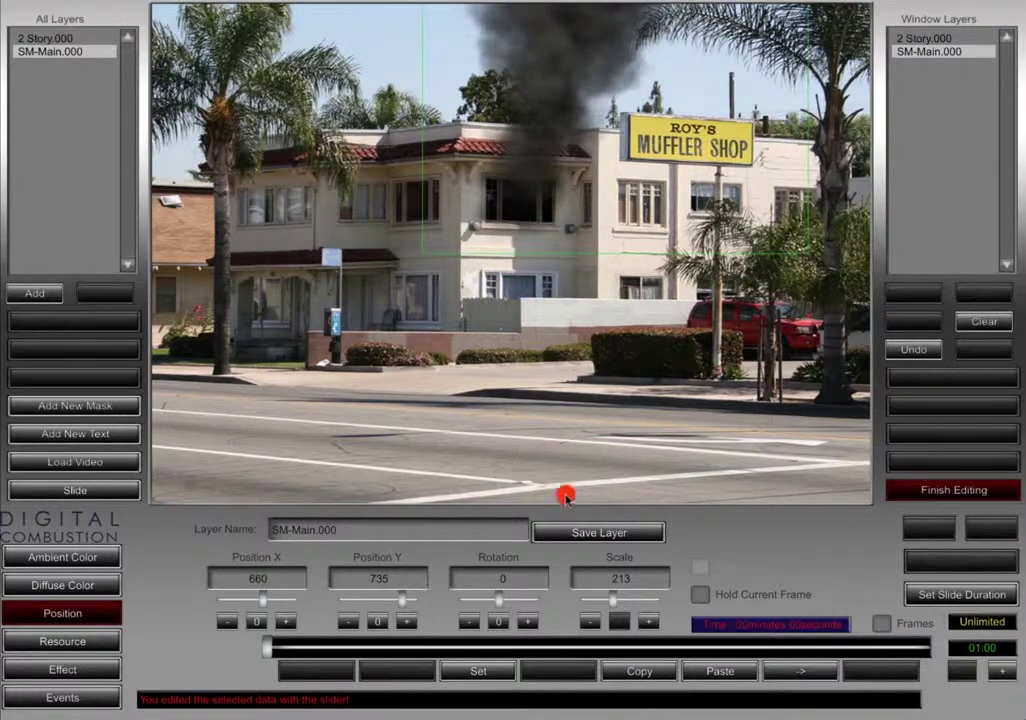
left_click_drag(497, 598, 500, 598)
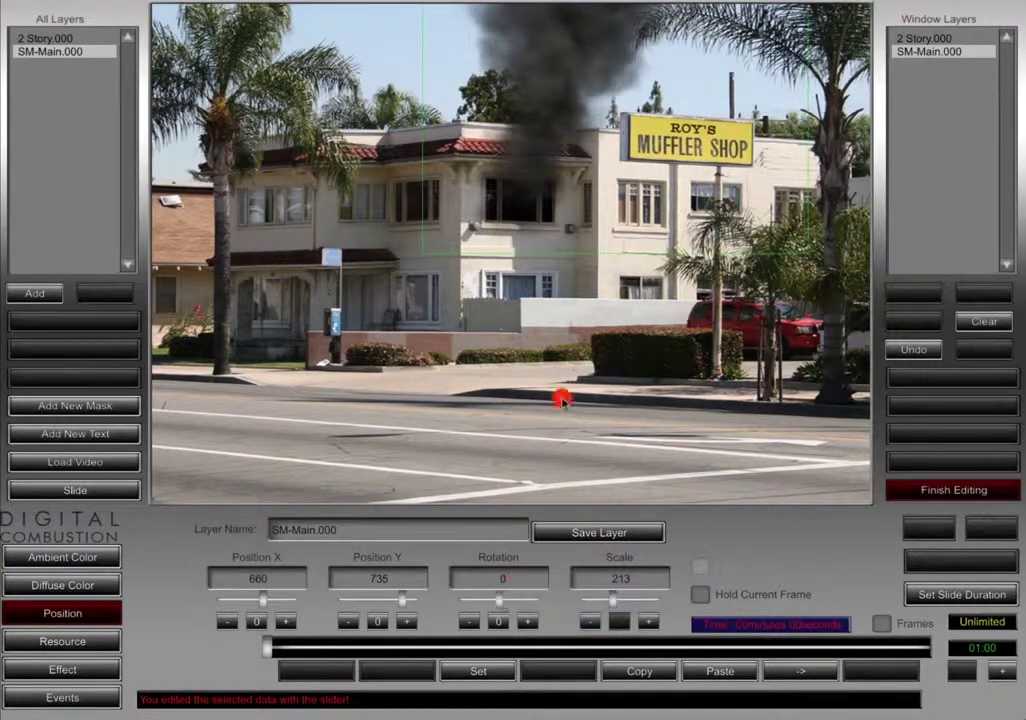
left_click_drag(546, 184, 546, 173)
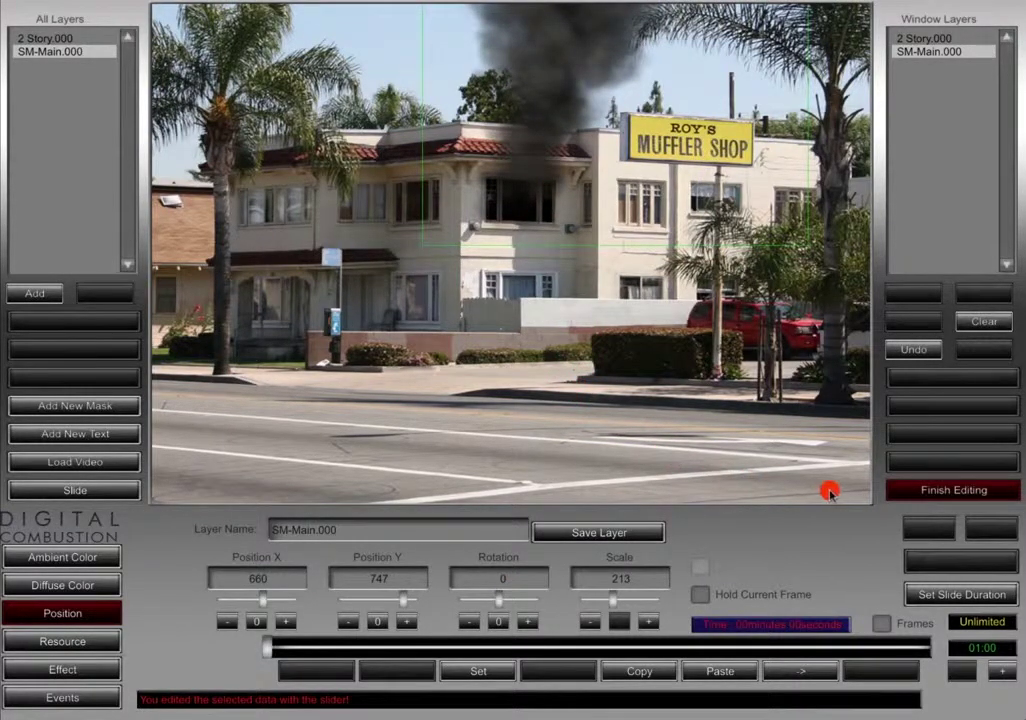
Finish the smoke edit and preview FR-LargeR, FR-Inferno and FR-BaseDark fires on black.
left_click(934, 492)
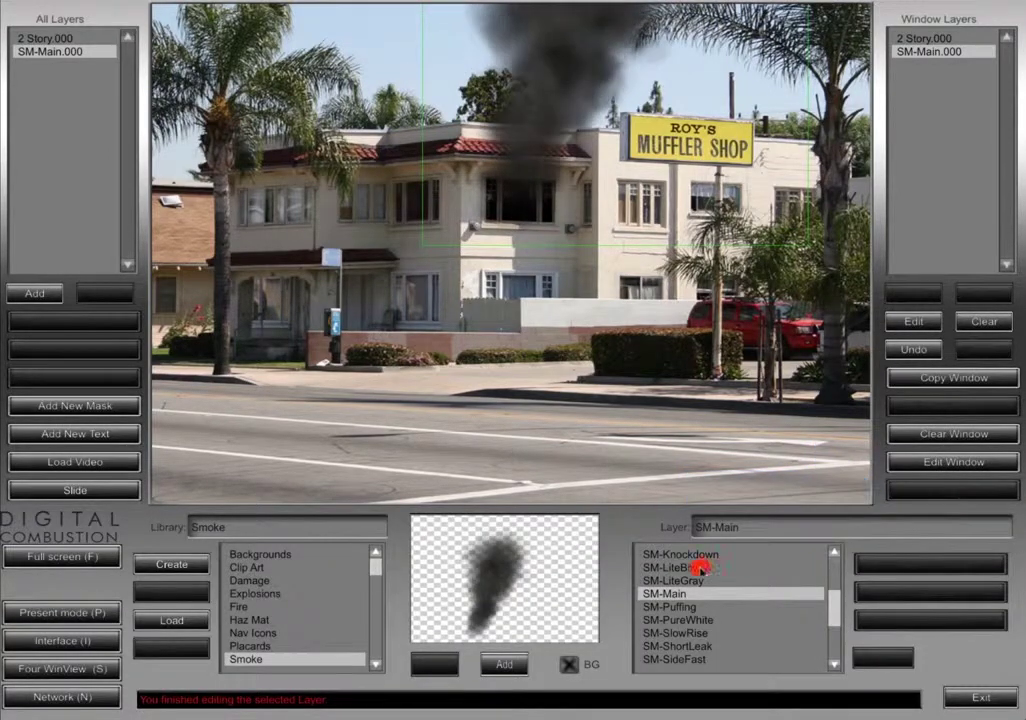
left_click(241, 607)
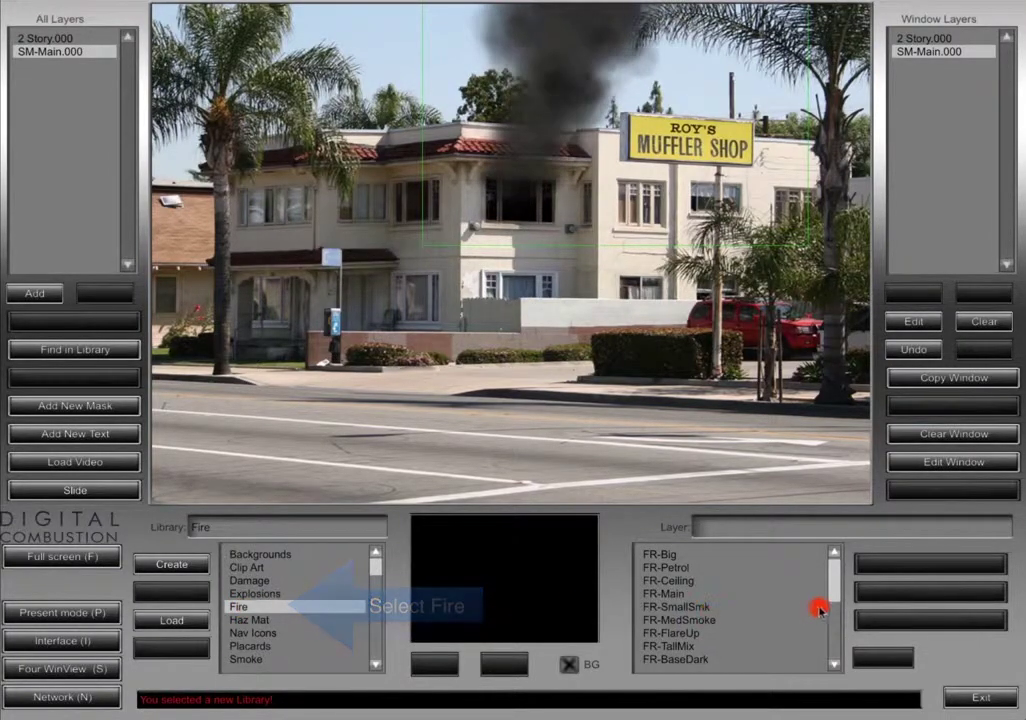
scroll(834, 591, "down", 4)
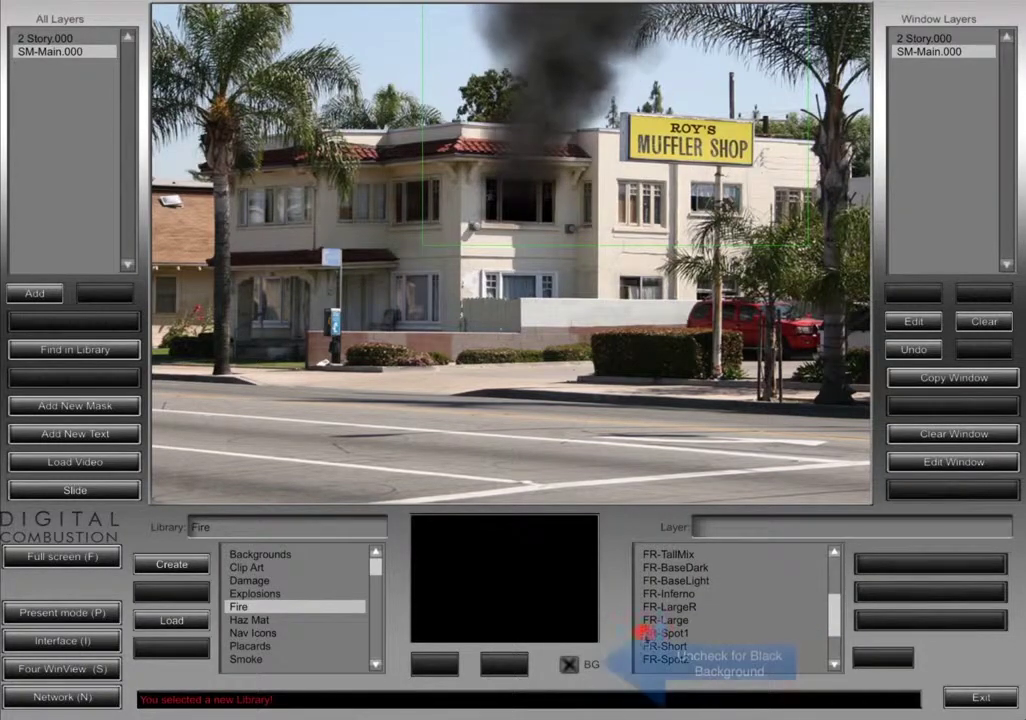
left_click(569, 664)
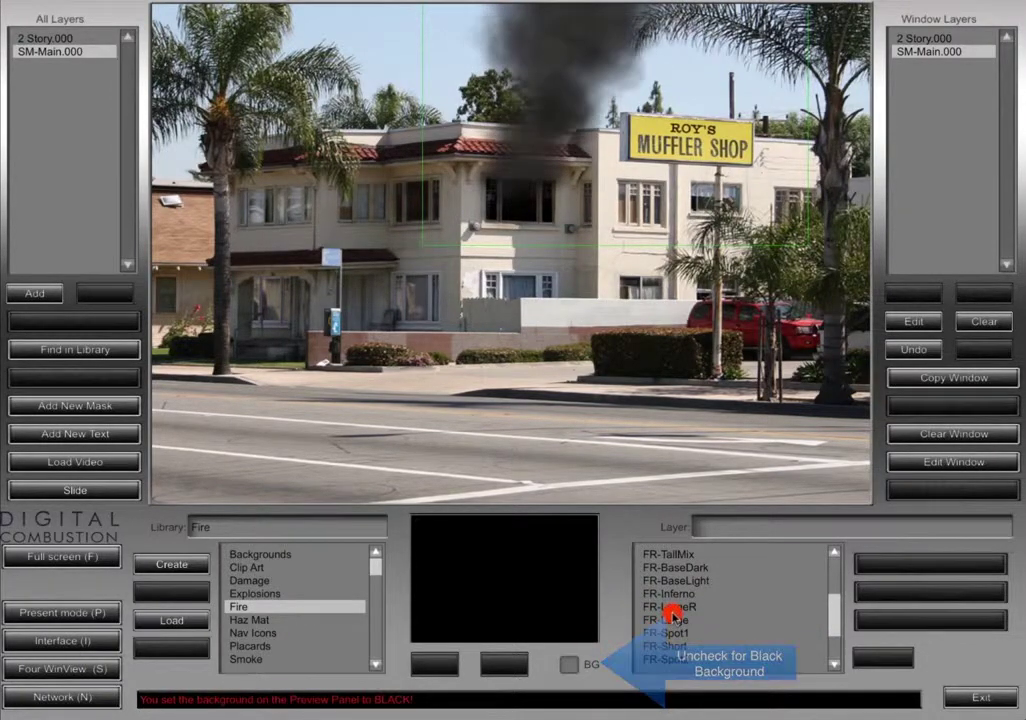
left_click(671, 606)
left_click(676, 593)
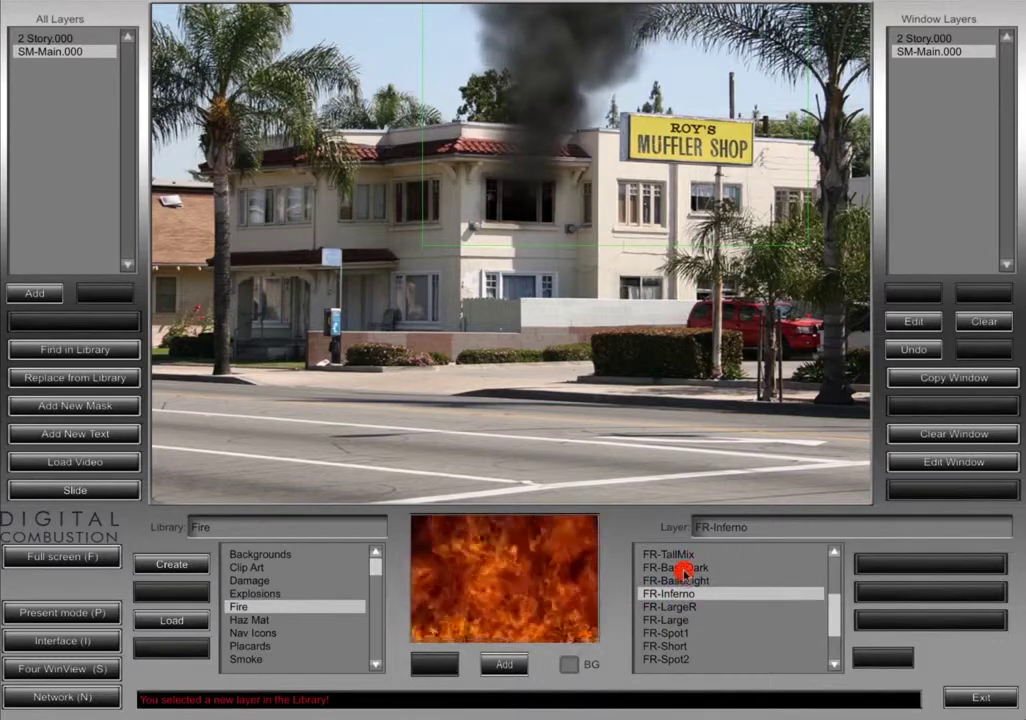
left_click(705, 568)
left_click_drag(838, 610, 845, 592)
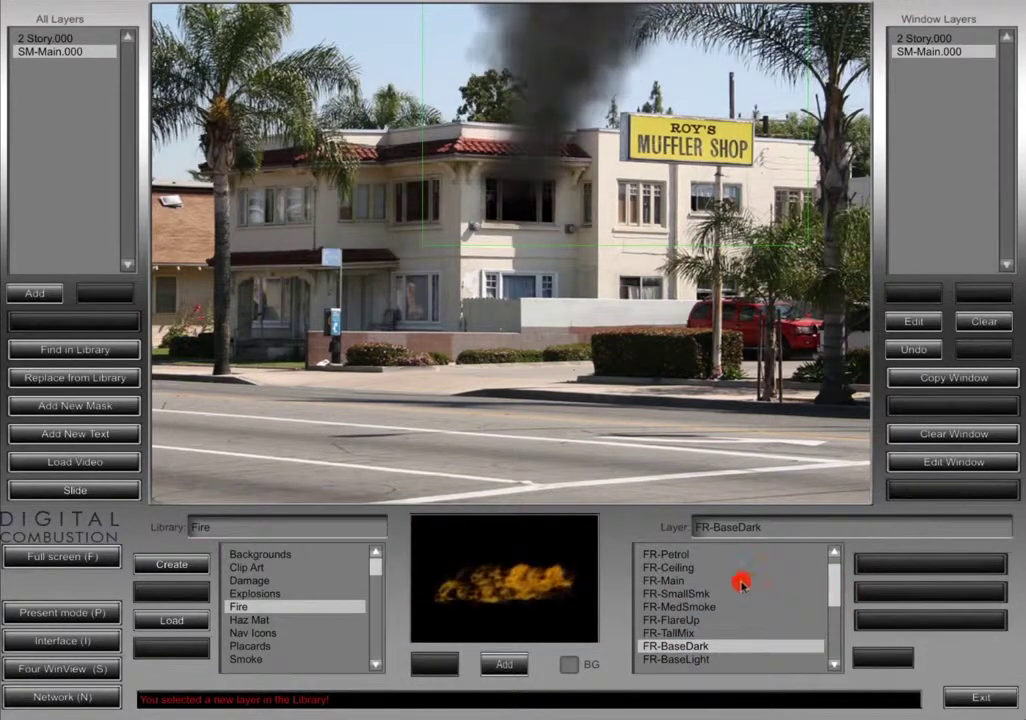
Add the FR-Main fire layer and drag it into the upper-floor window.
left_click(674, 581)
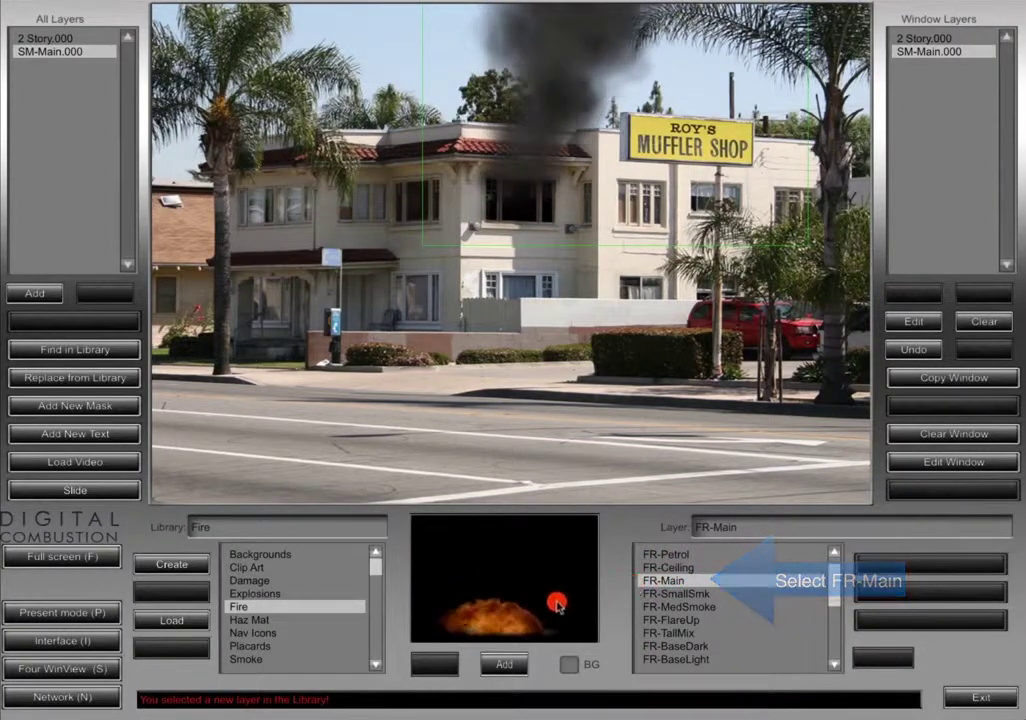
left_click(505, 665)
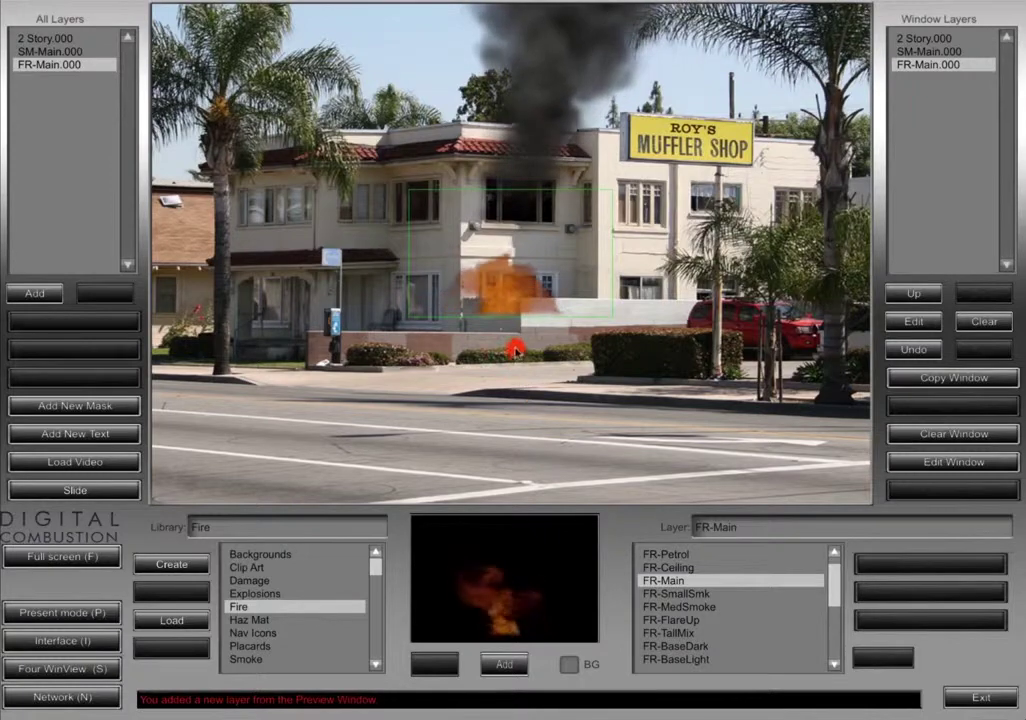
left_click_drag(512, 305, 536, 207)
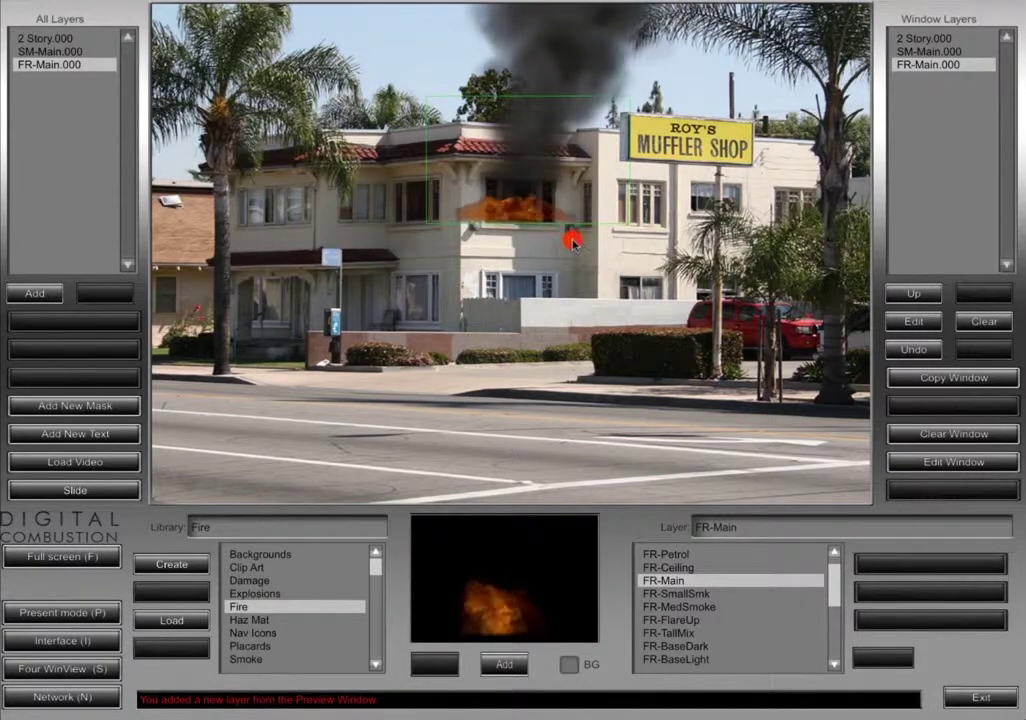
left_click(911, 322)
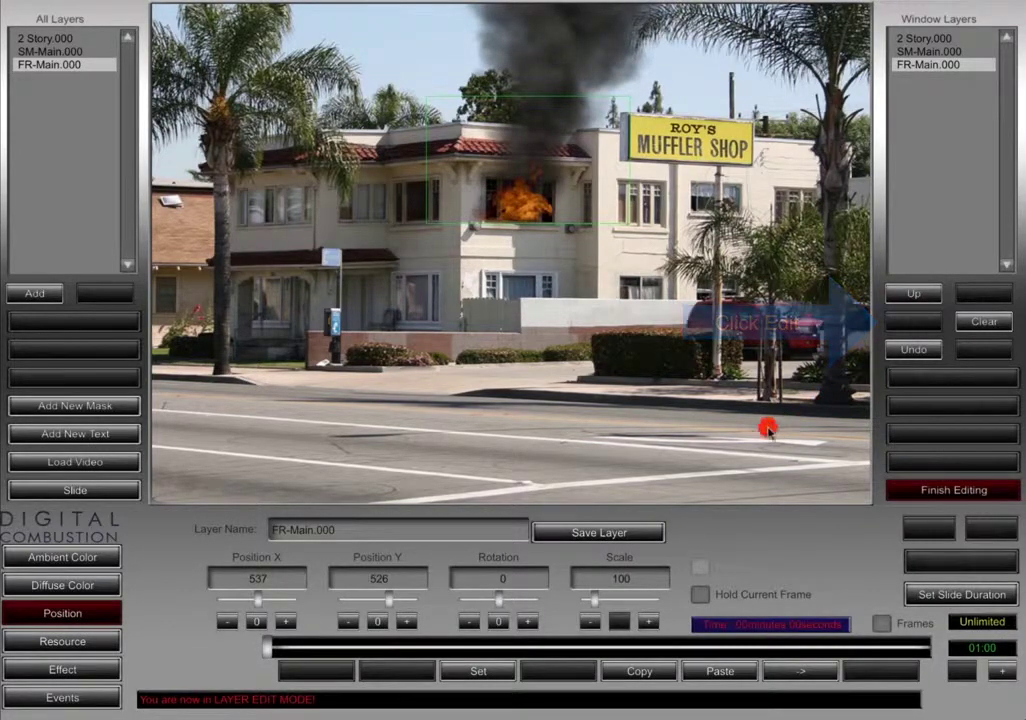
Set the FR-Main.000 fire to scale 70, rotation -4, at X 533, Y 499.
left_click_drag(598, 595, 590, 599)
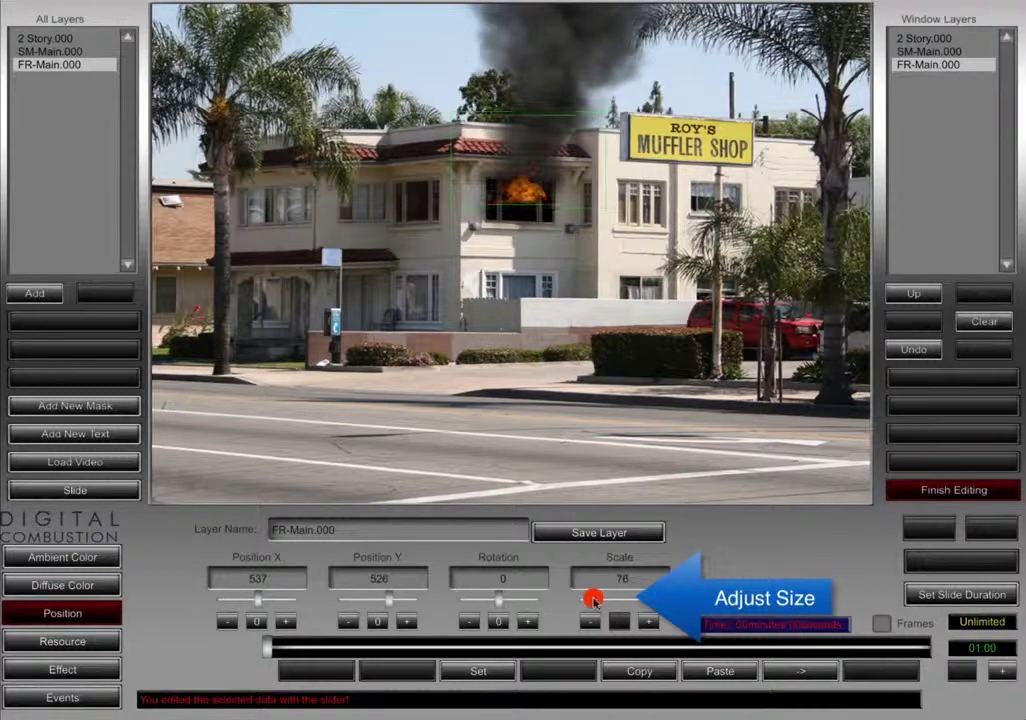
left_click_drag(535, 205, 530, 218)
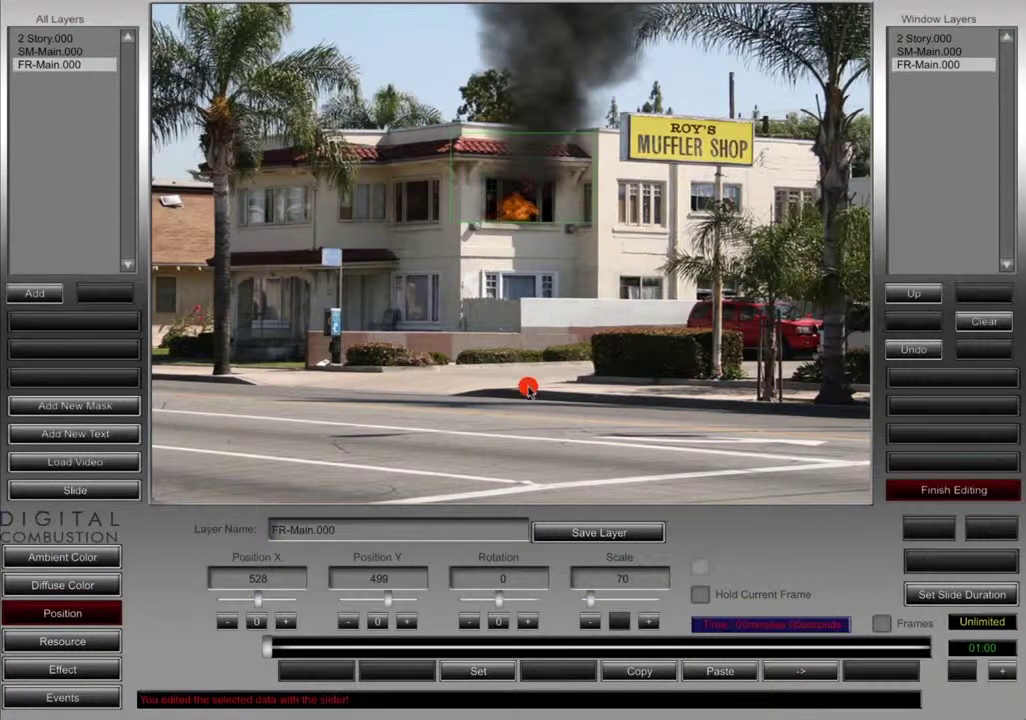
left_click_drag(492, 600, 499, 601)
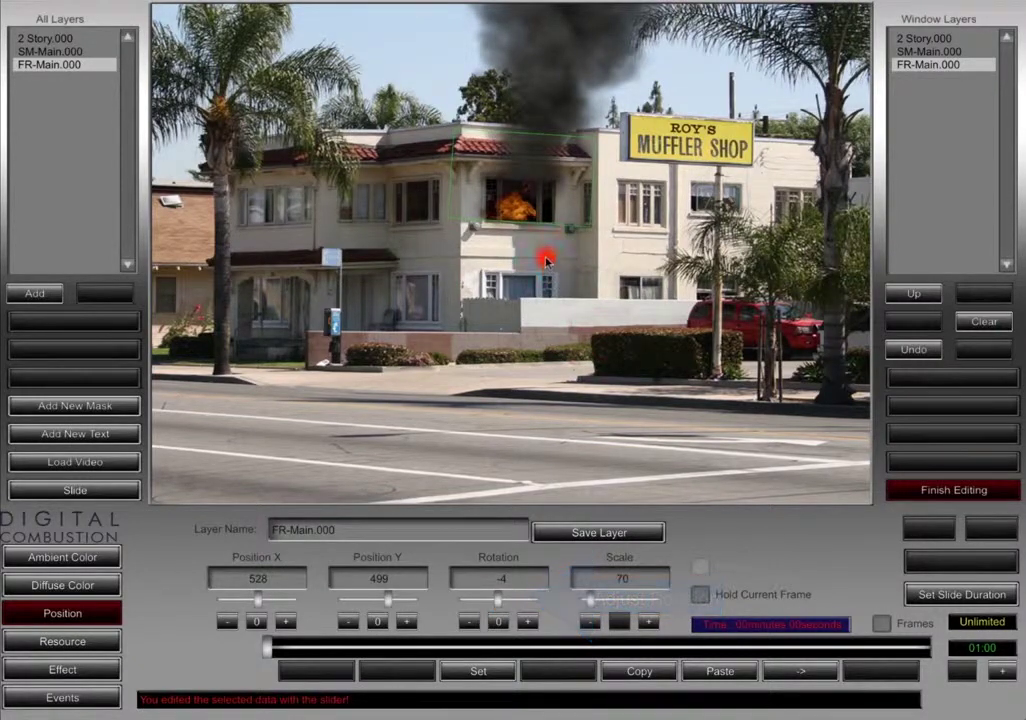
left_click_drag(524, 227, 528, 216)
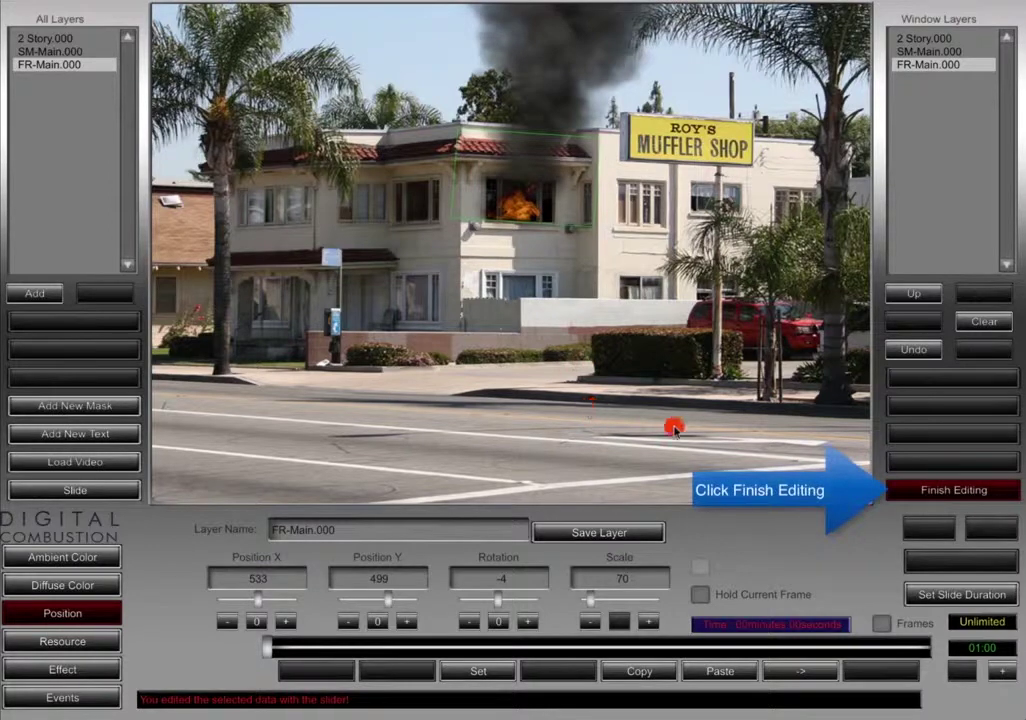
Finish the fire edit and move FR-Main.000 beneath SM-Main.000 in the layer stack.
left_click(892, 488)
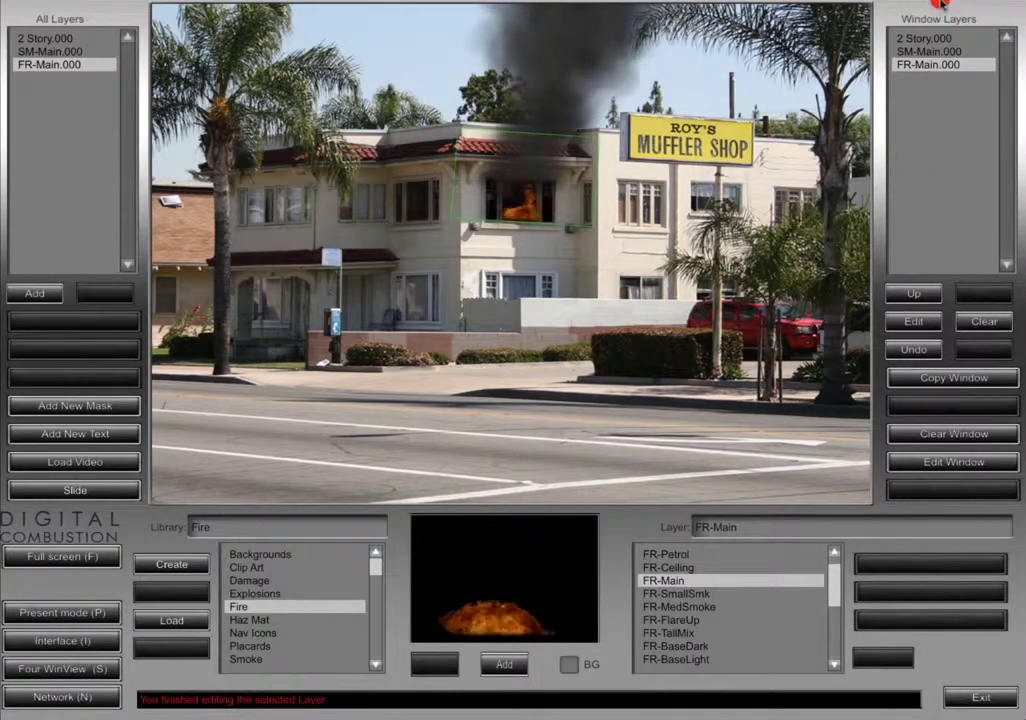
left_click(916, 292)
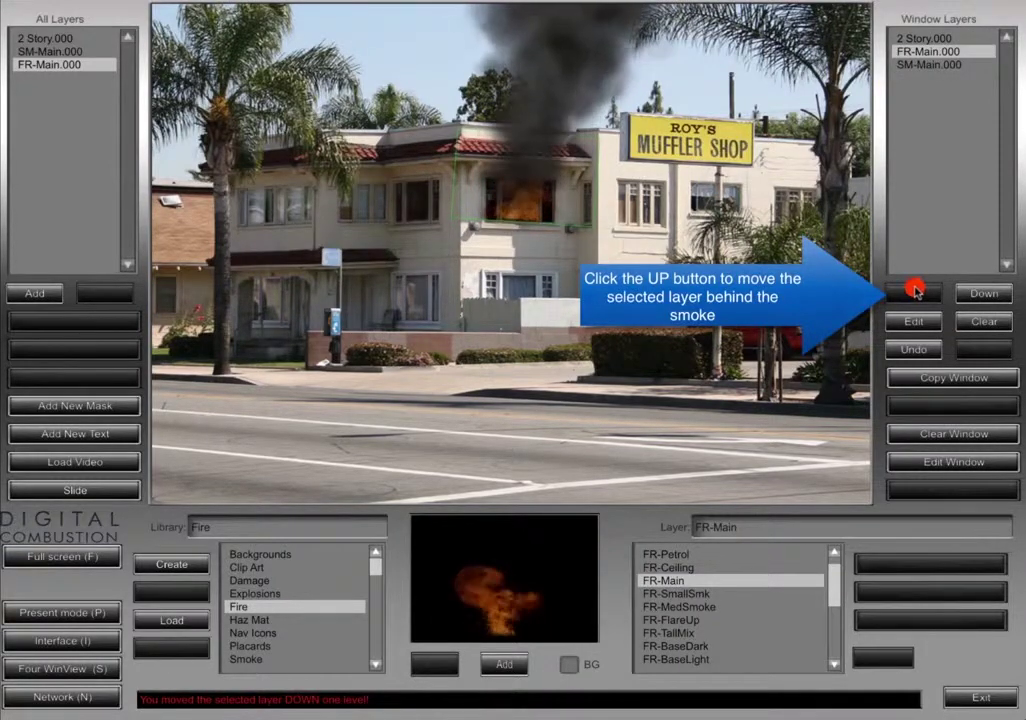
left_click(836, 277)
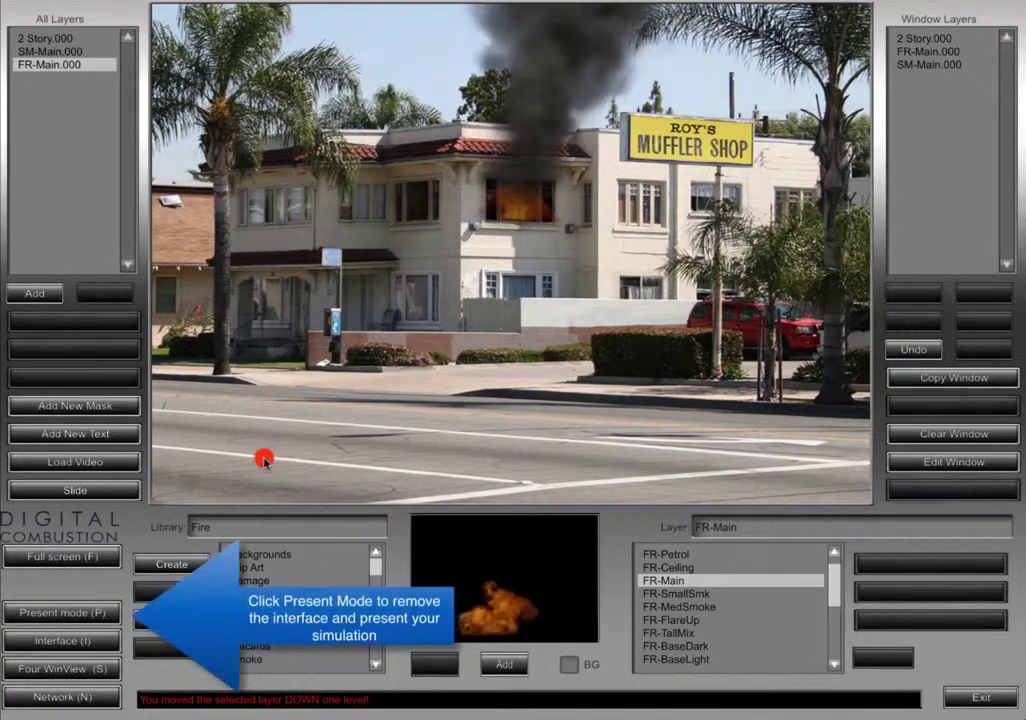
left_click(80, 614)
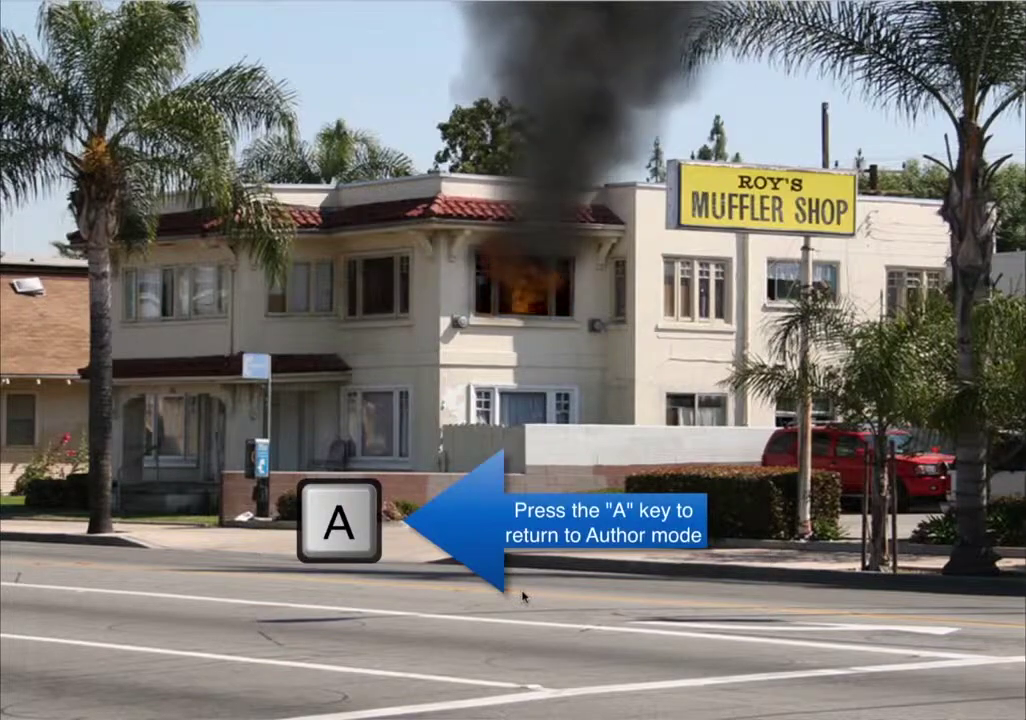
key("a")
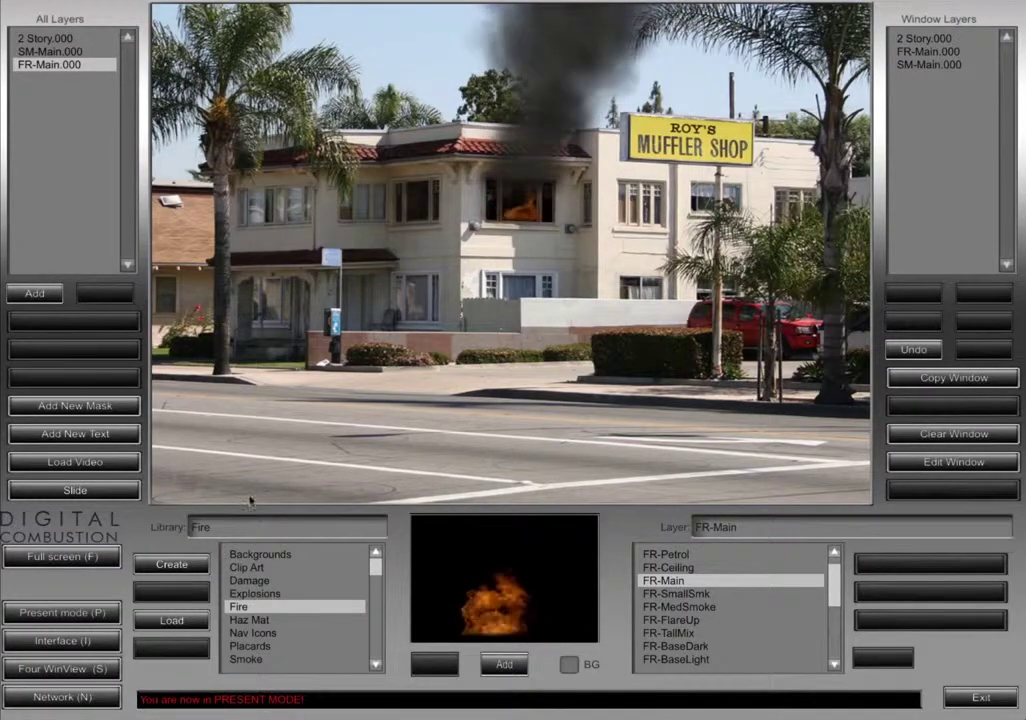
Save the simulation as TestSim1 in the Sims-Libs folder.
left_click(78, 491)
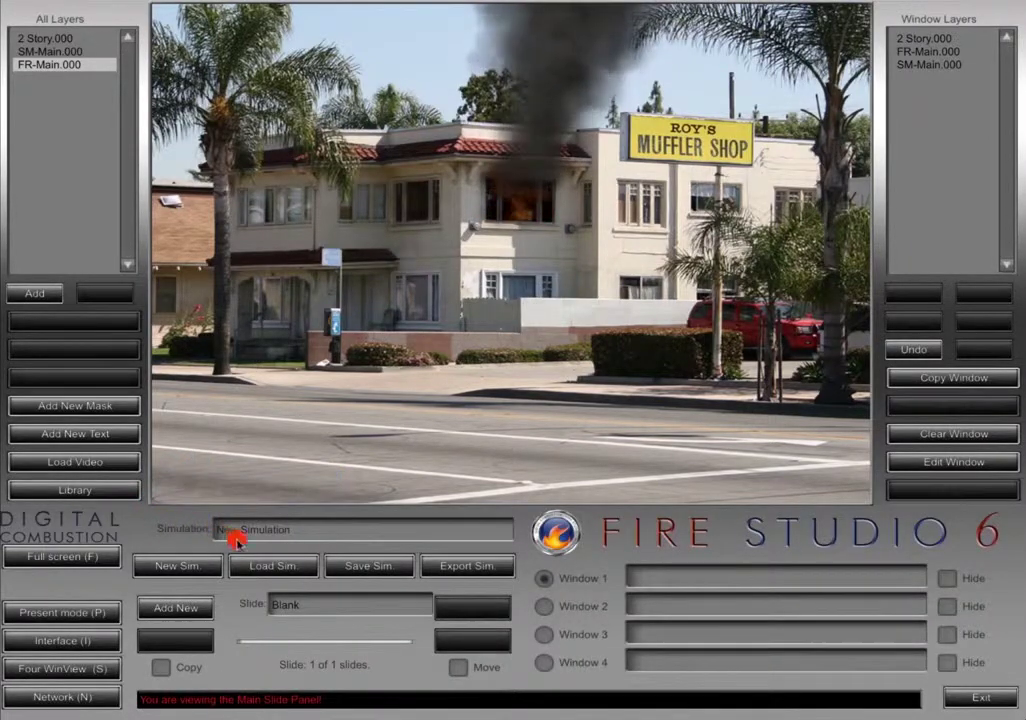
left_click(372, 566)
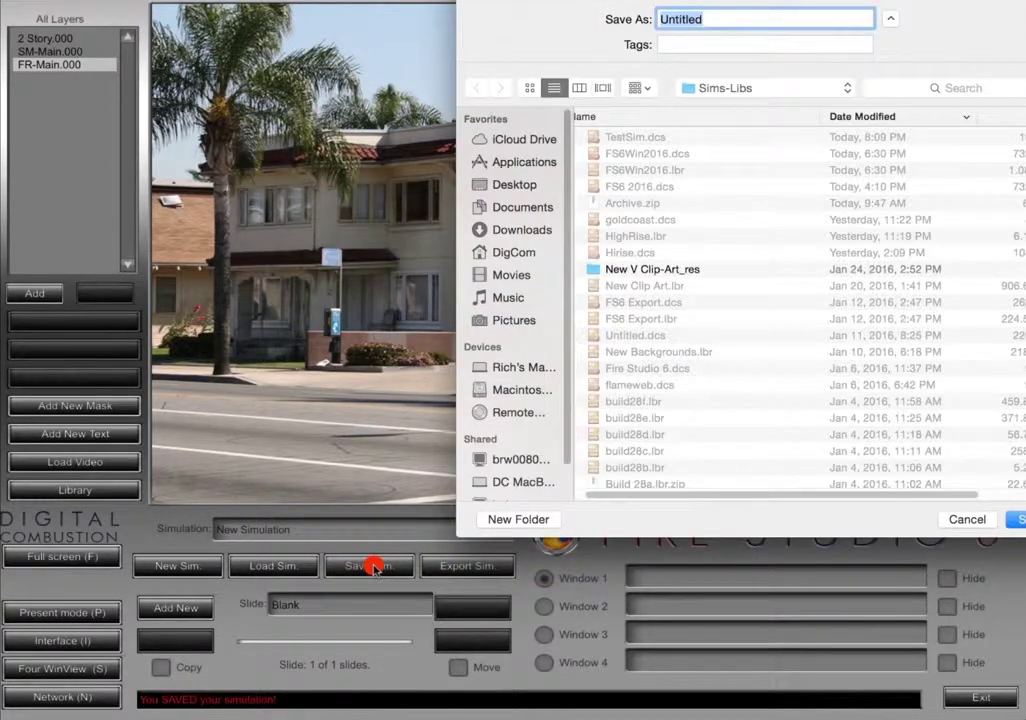
left_click_drag(642, 0, 552, 27)
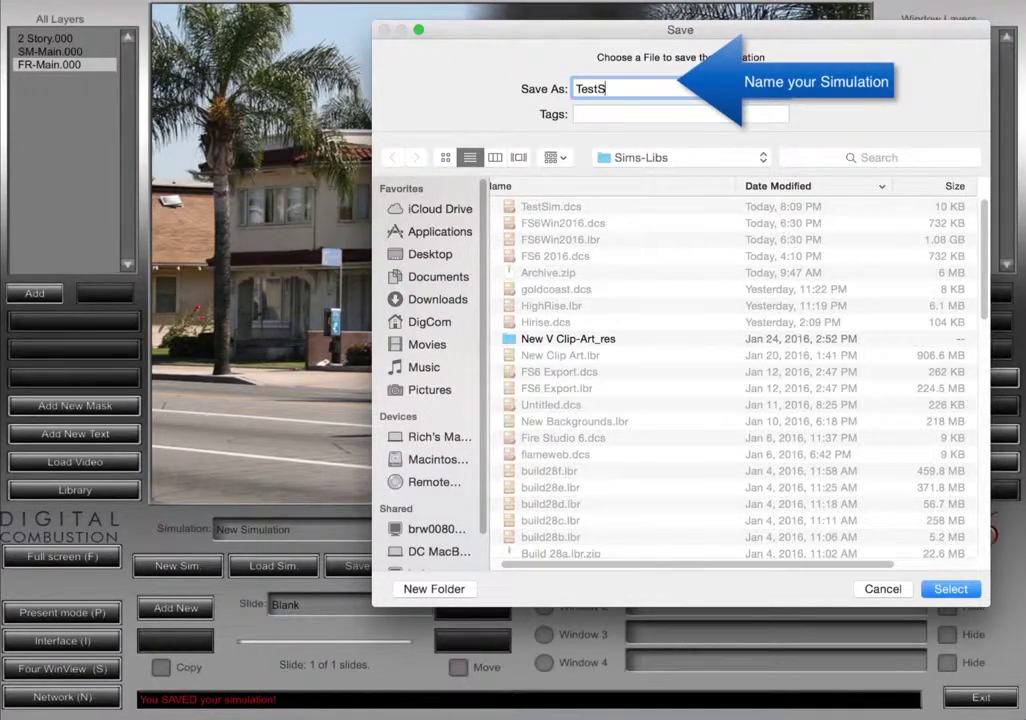
type("1")
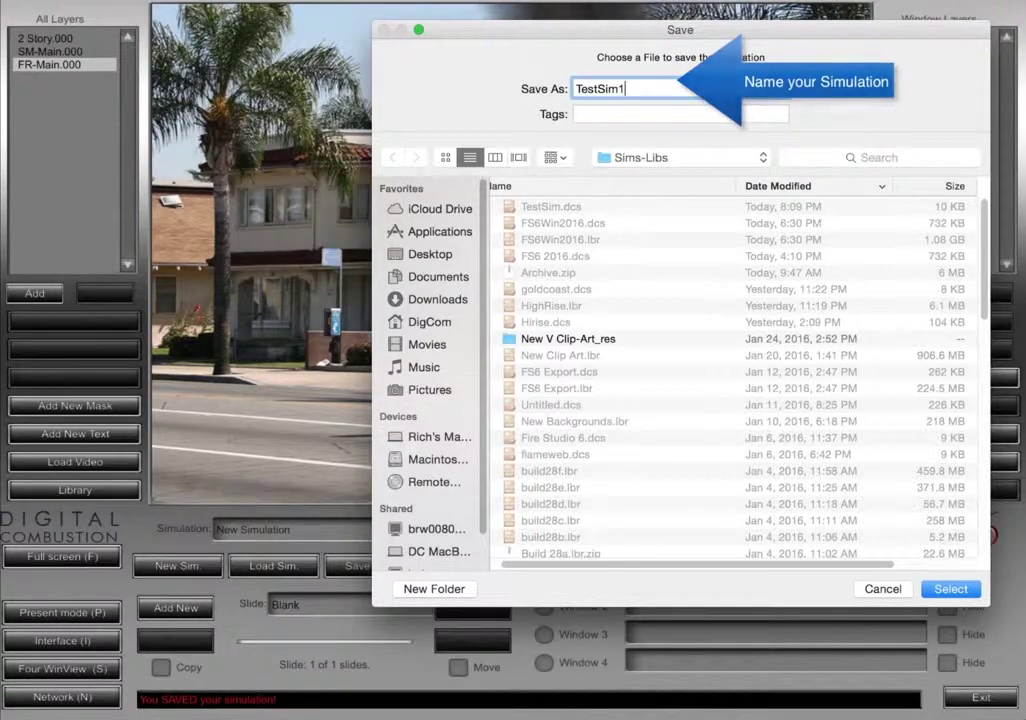
left_click(946, 590)
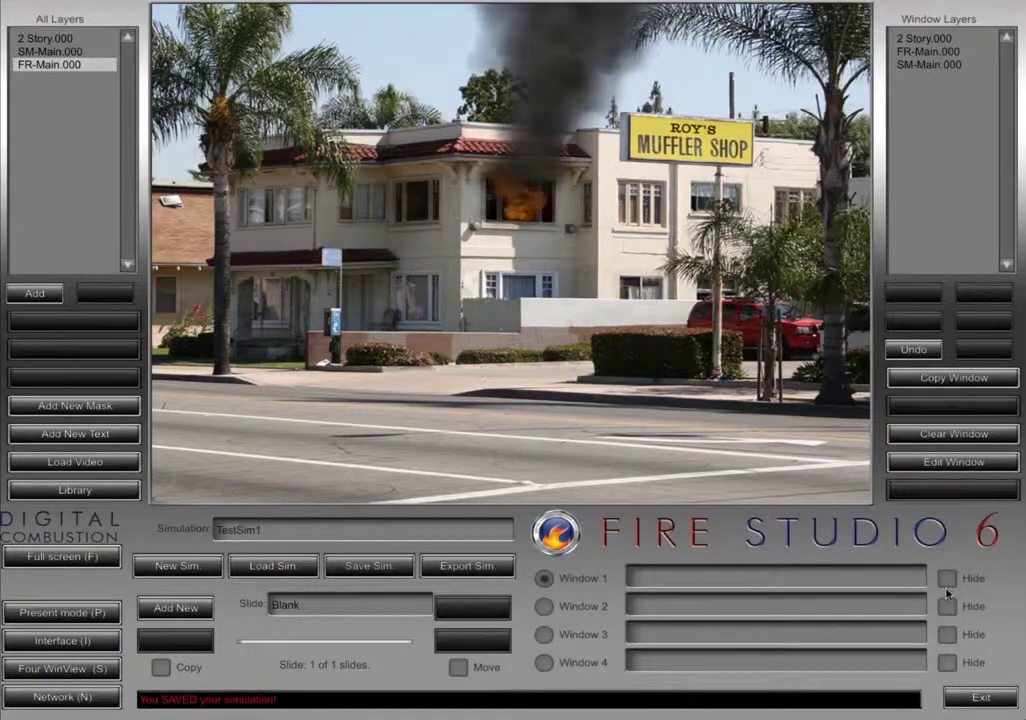